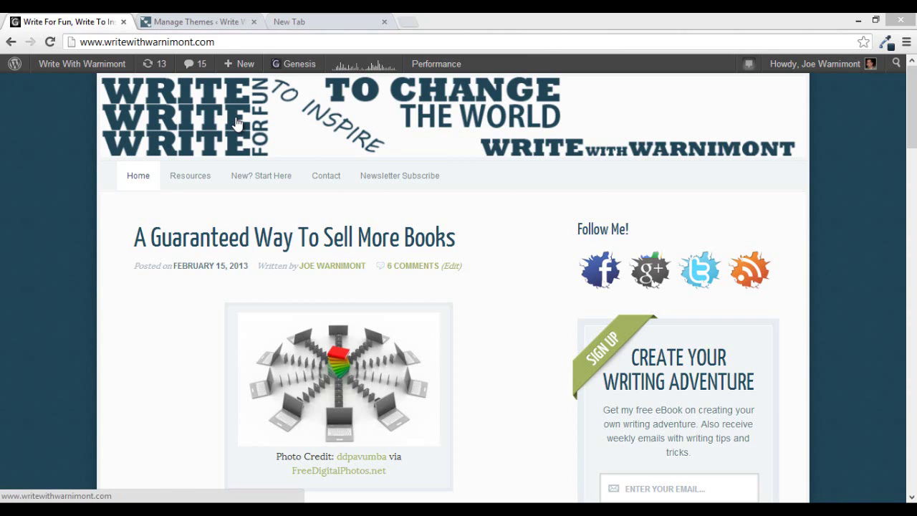
- Load writewithwarnimont.com/genesis in the empty browser tab
left_click(184, 19)
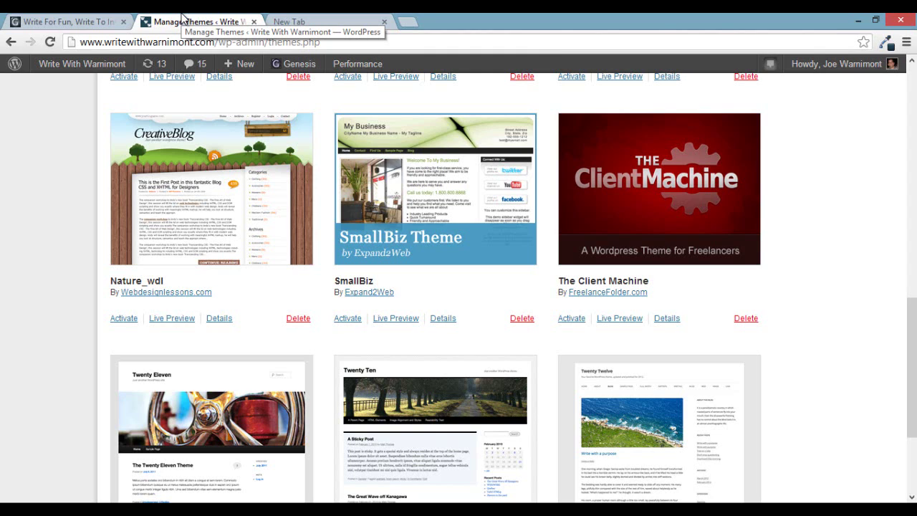
left_click(279, 21)
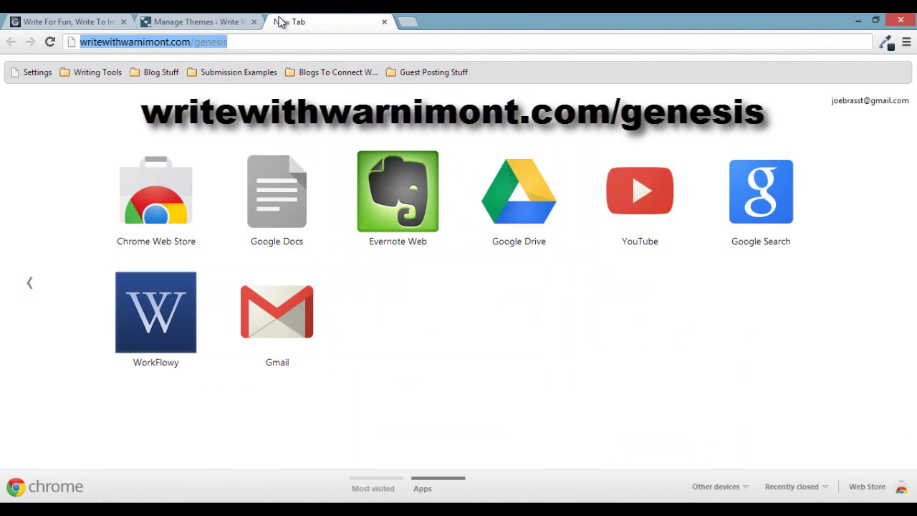
left_click(245, 42)
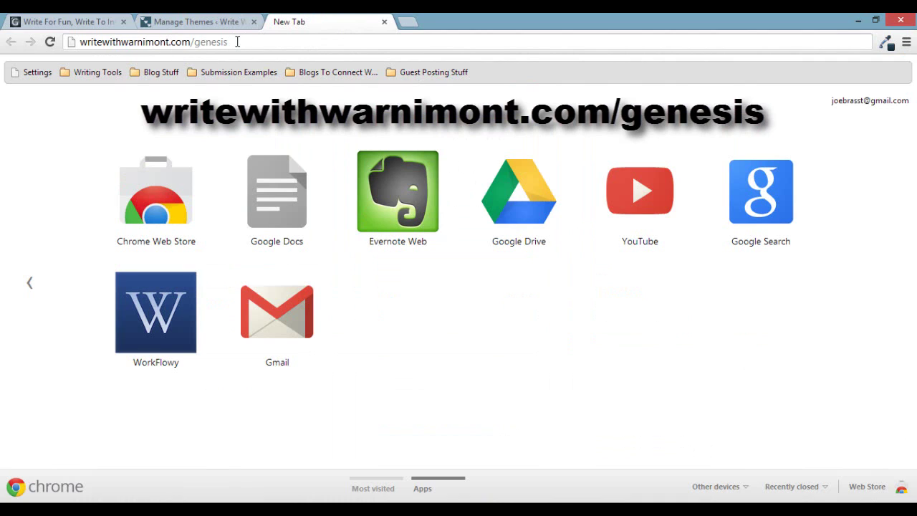
key("Return")
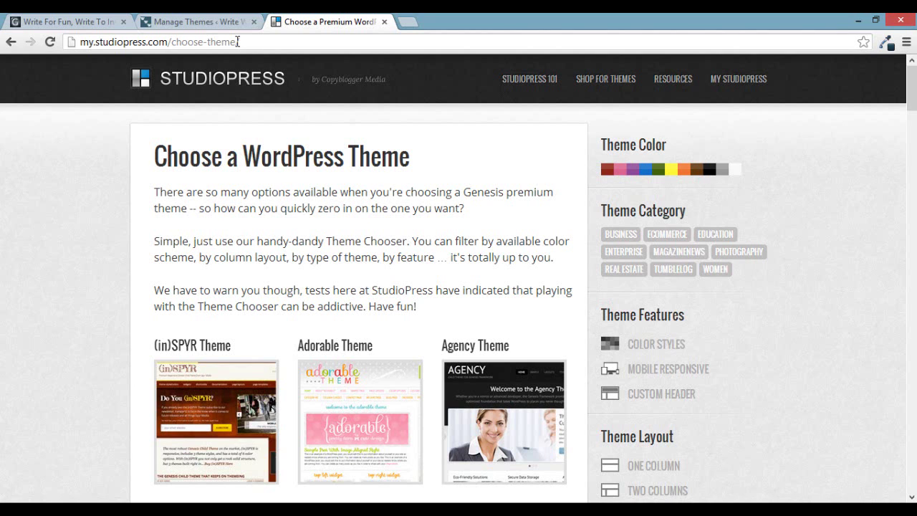
- Look through the theme thumbnails on the StudioPress Choose a WordPress Theme page
scroll(226, 258, "down", 2)
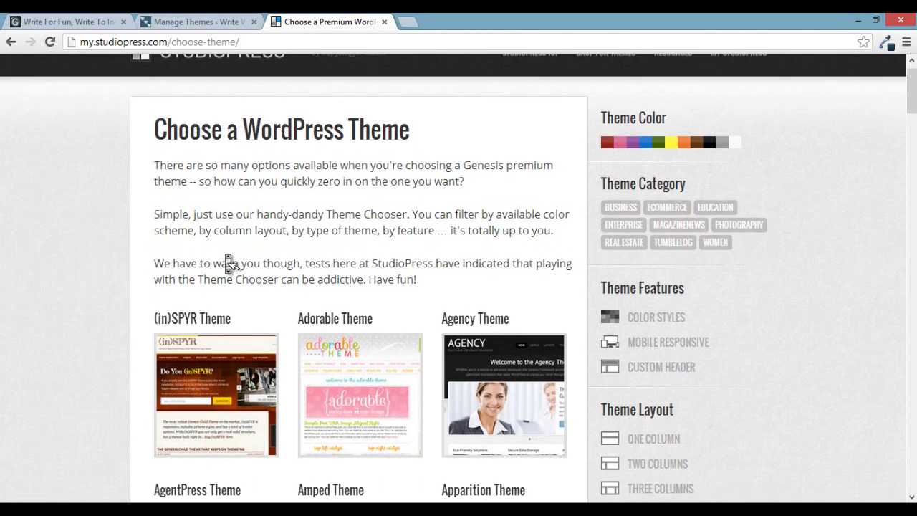
scroll(230, 263, "down", 1)
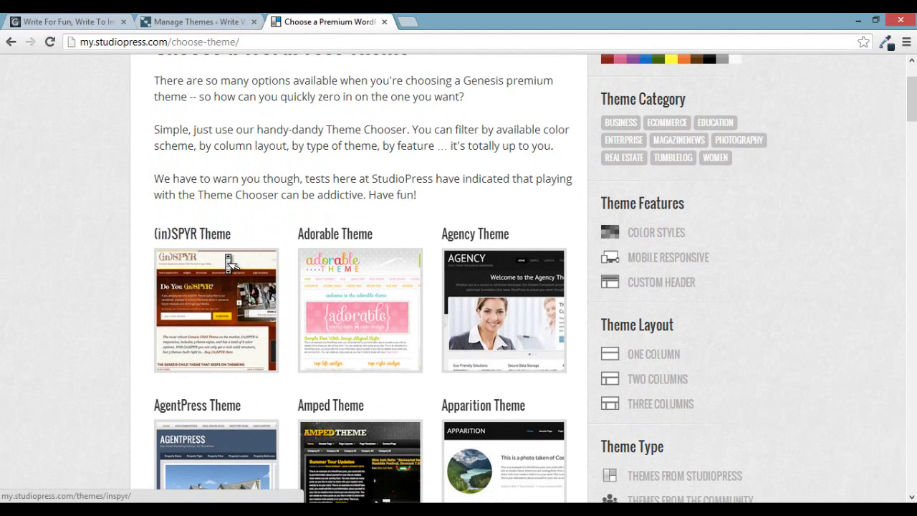
scroll(230, 264, "down", 3)
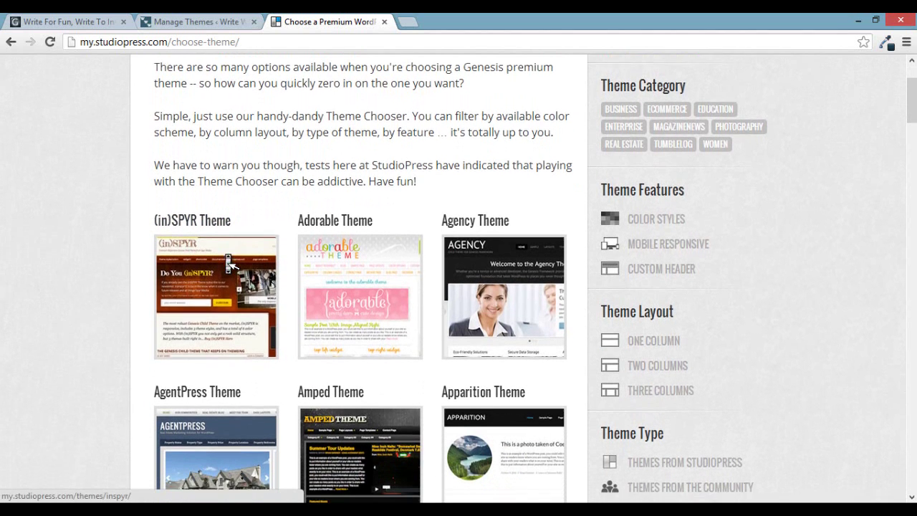
scroll(229, 264, "down", 5)
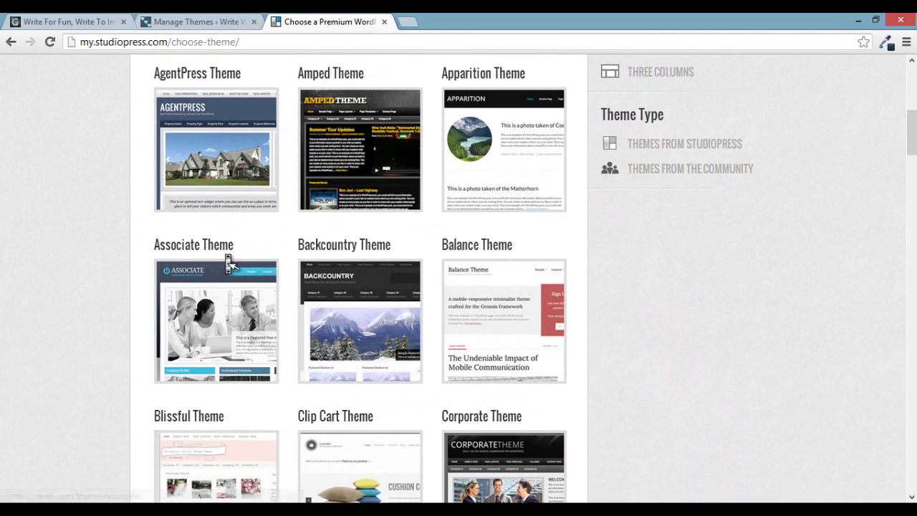
scroll(230, 264, "down", 5)
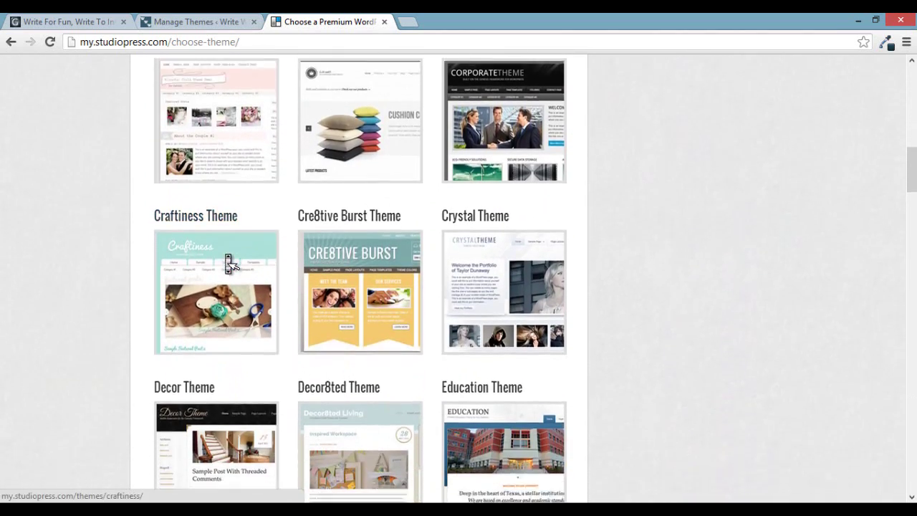
scroll(228, 260, "down", 6)
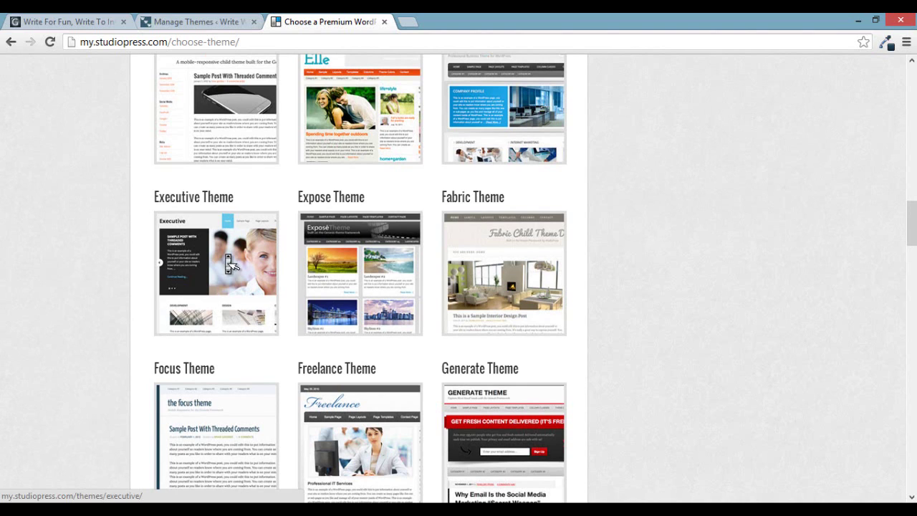
scroll(228, 260, "up", 10)
scroll(228, 262, "up", 8)
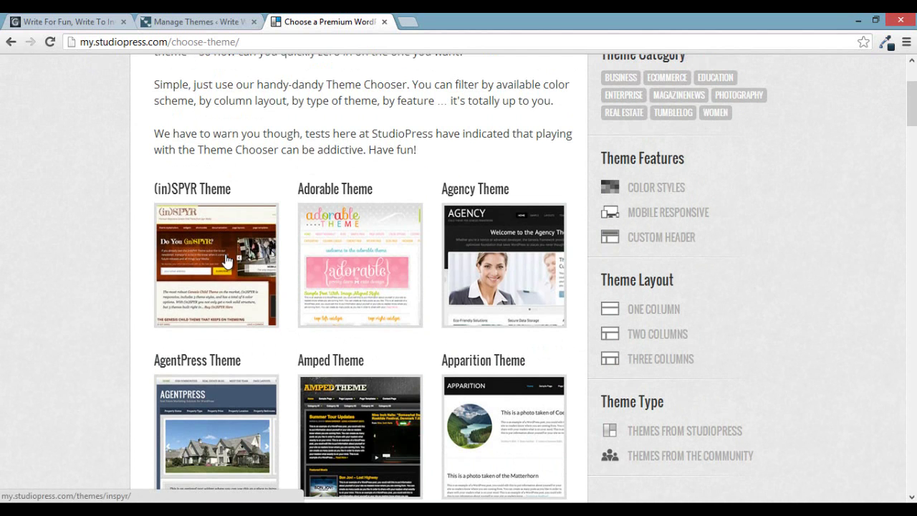
scroll(227, 260, "down", 7)
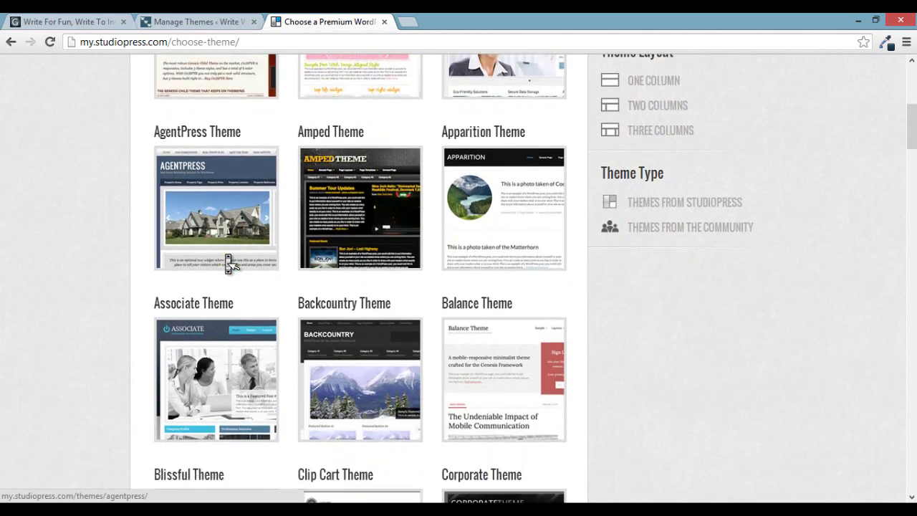
scroll(227, 260, "down", 1)
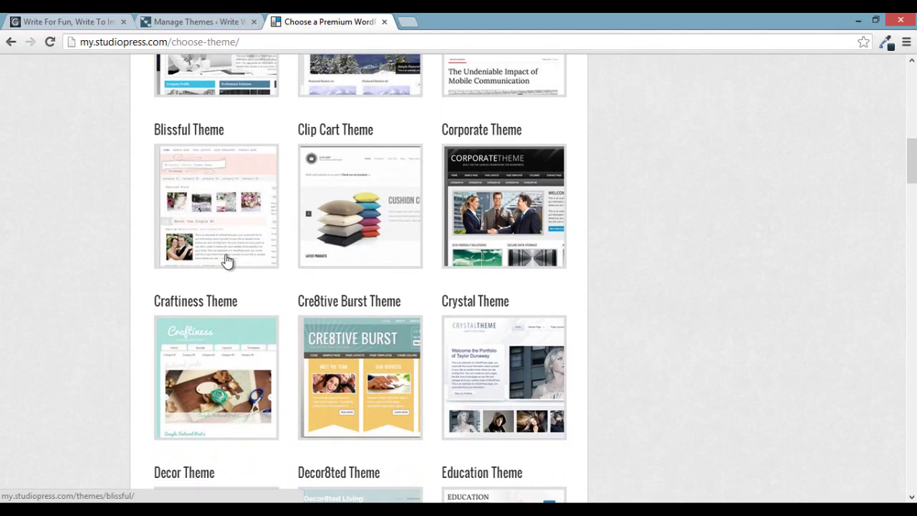
- Open the Craftiness Theme's page, read its details, and view its theme demo before closing the demo
left_click(226, 365)
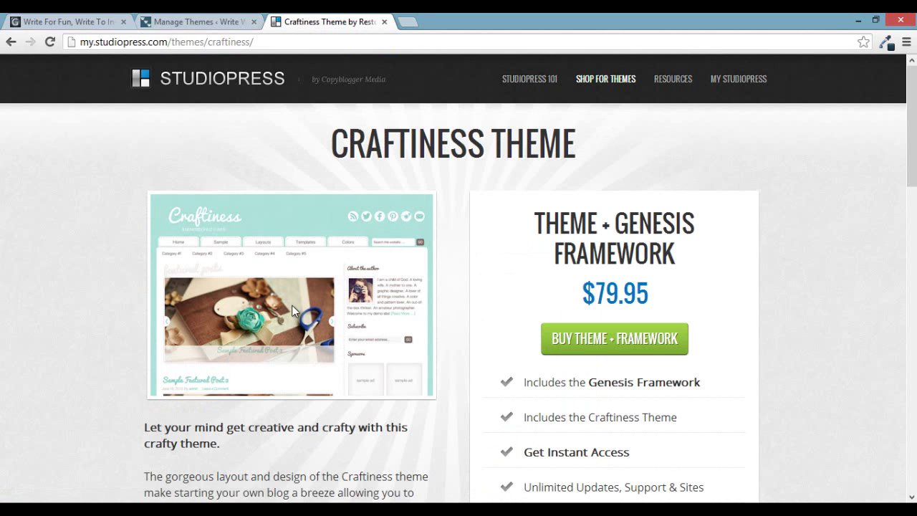
scroll(262, 367, "down", 1)
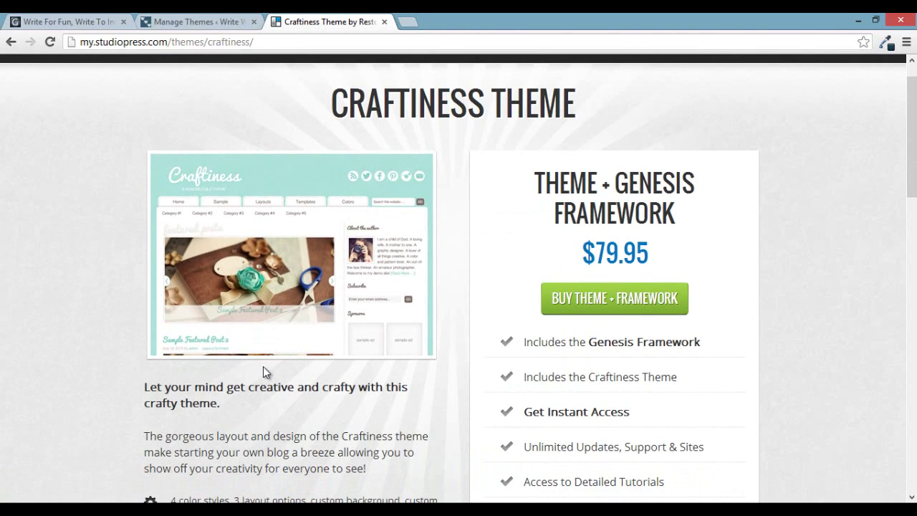
scroll(263, 366, "down", 4)
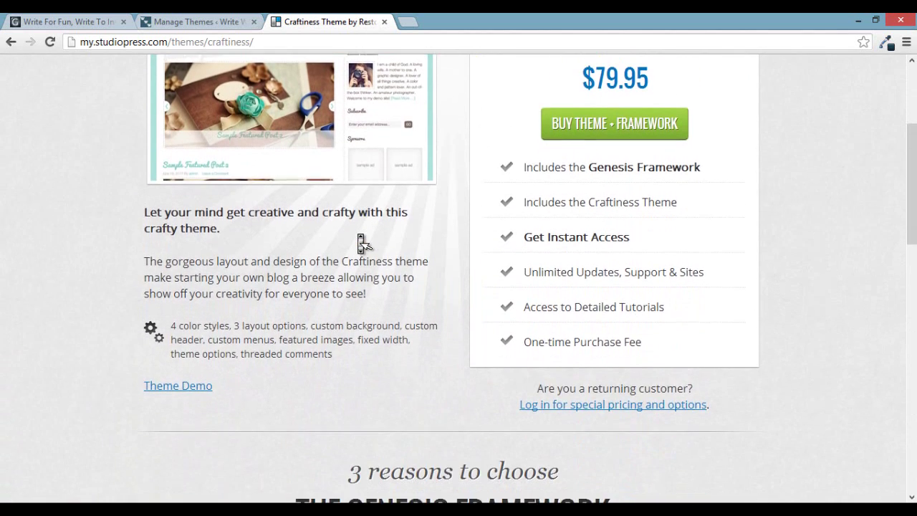
scroll(362, 244, "up", 1)
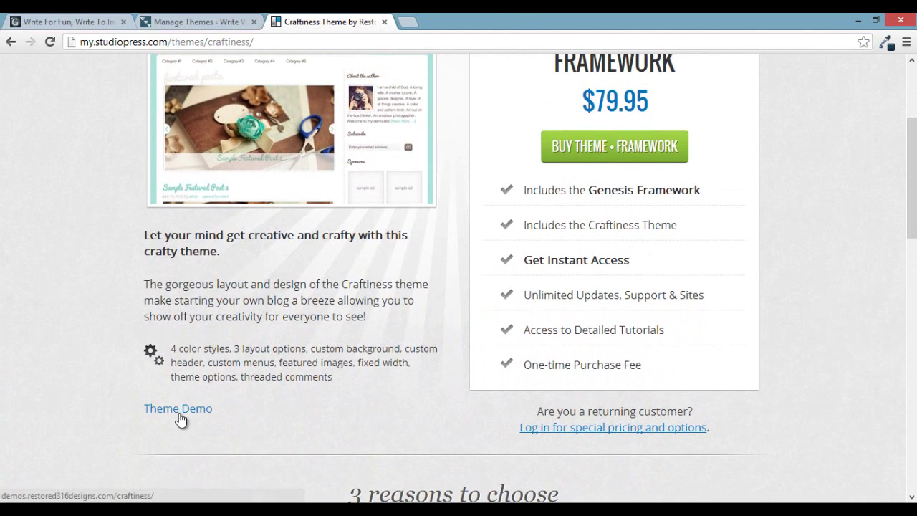
left_click(181, 410)
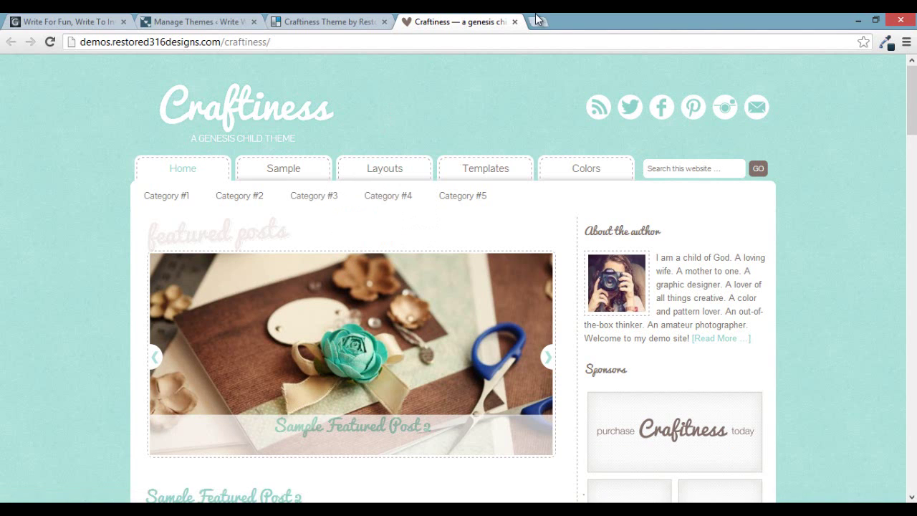
left_click(515, 22)
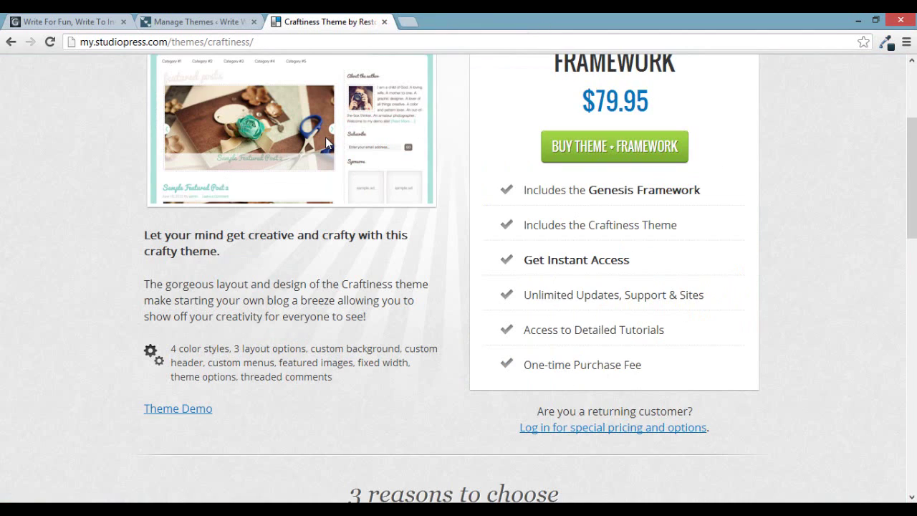
- Return to the StudioPress theme list and open the Focus Theme's page
left_click(11, 42)
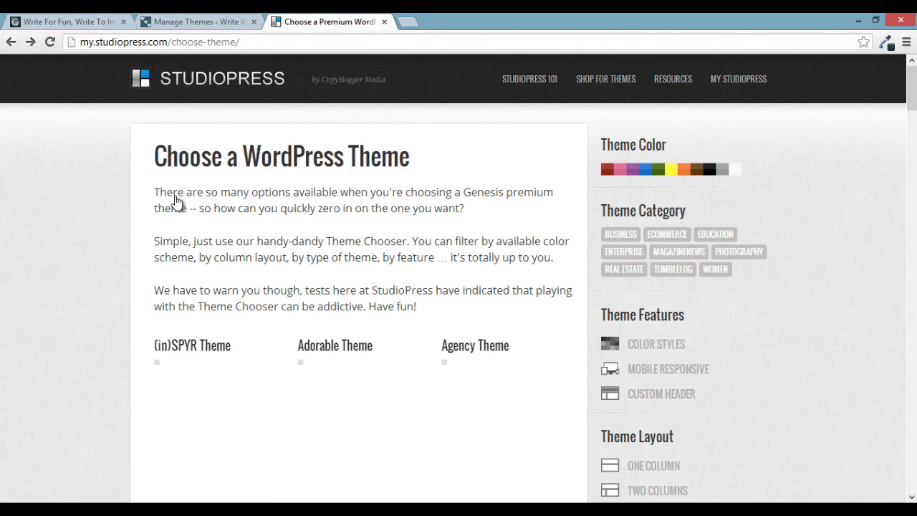
scroll(324, 258, "down", 8)
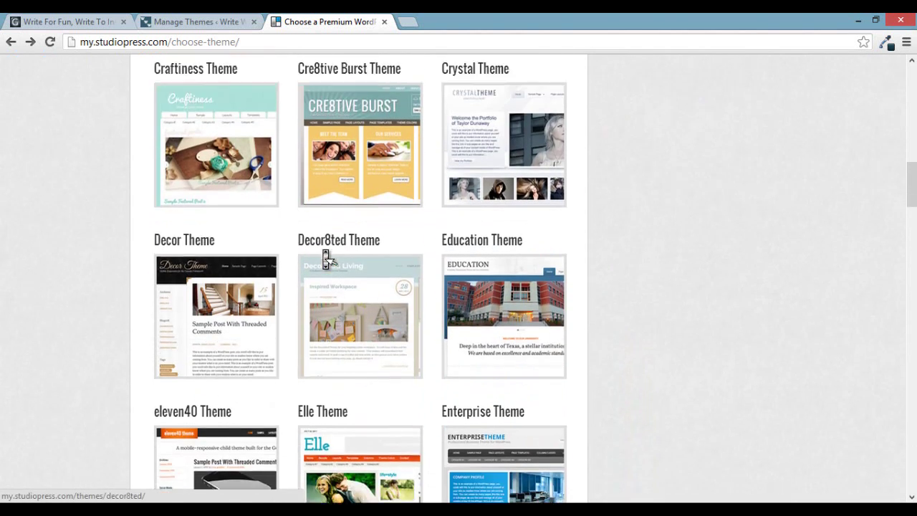
scroll(326, 257, "down", 3)
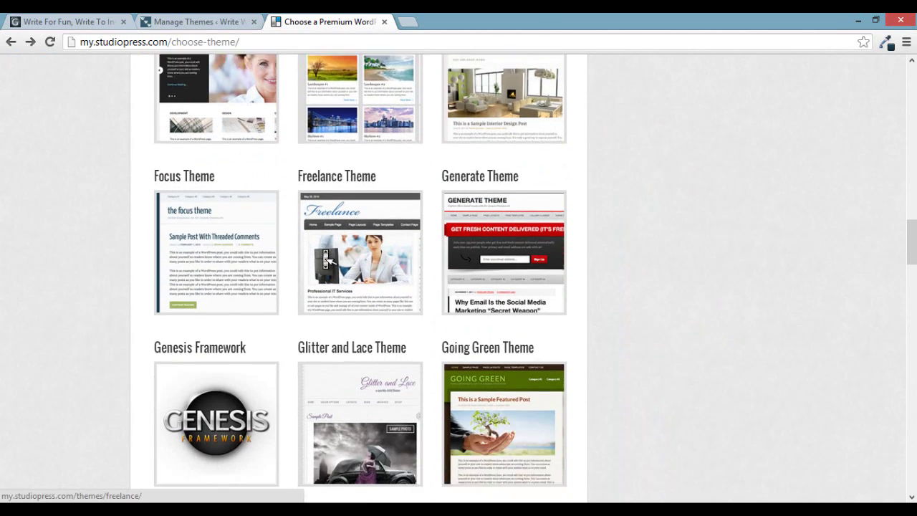
left_click(210, 204)
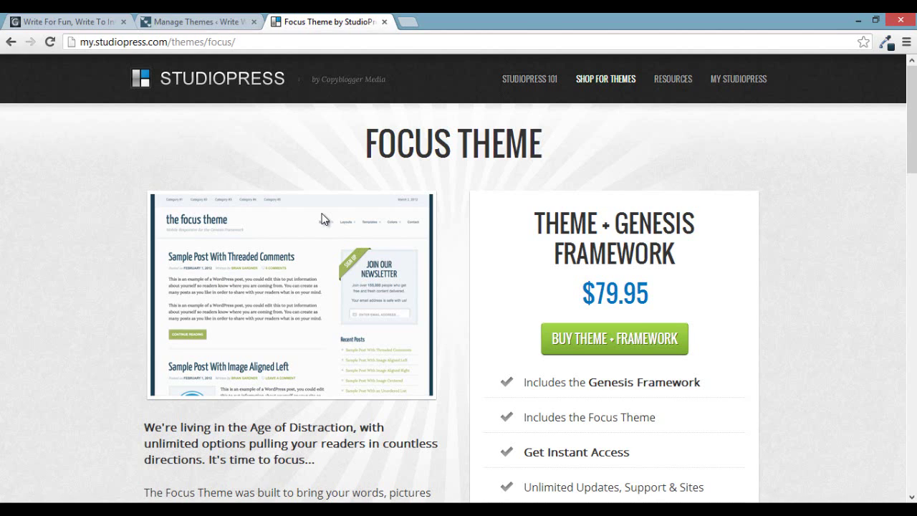
- Read the Focus Theme's description, open its theme demo, and examine the demo's posts, newsletter sign-up and category navigation
scroll(264, 288, "down", 2)
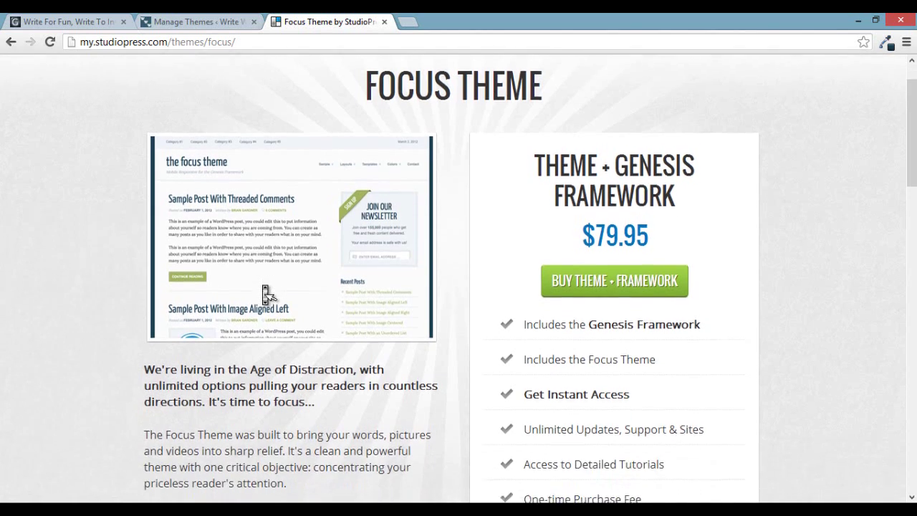
scroll(264, 294, "up", 1)
scroll(263, 293, "down", 4)
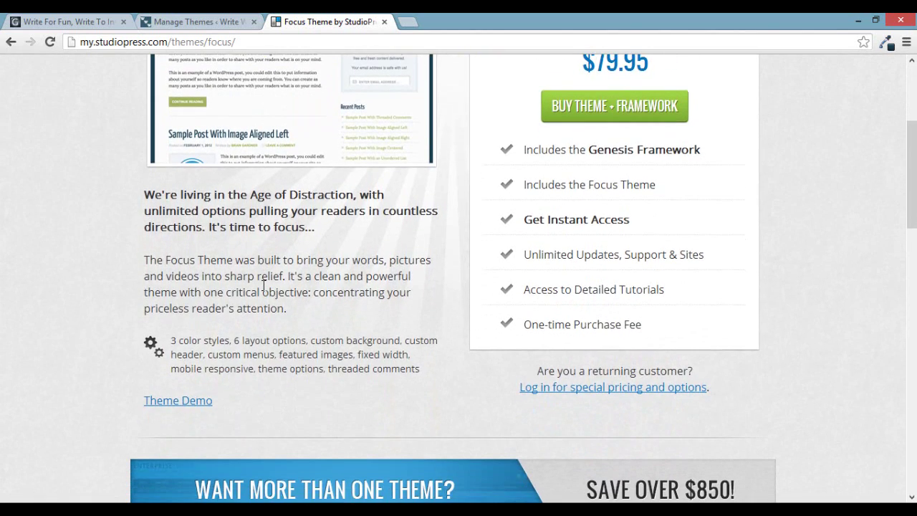
left_click(189, 401)
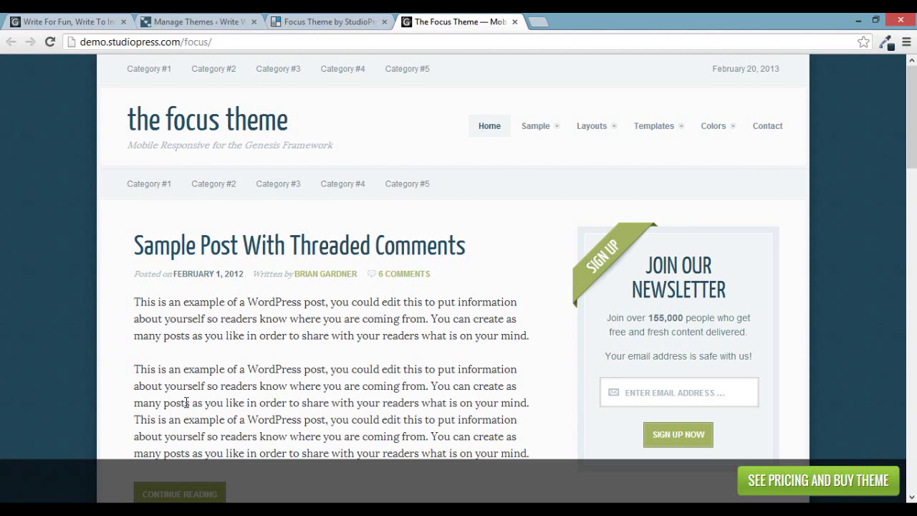
scroll(536, 303, "down", 1)
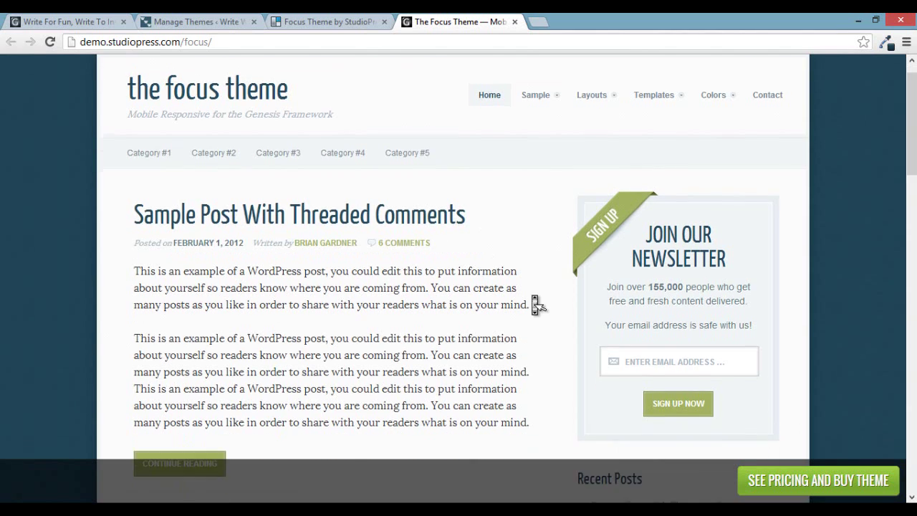
scroll(536, 304, "down", 1)
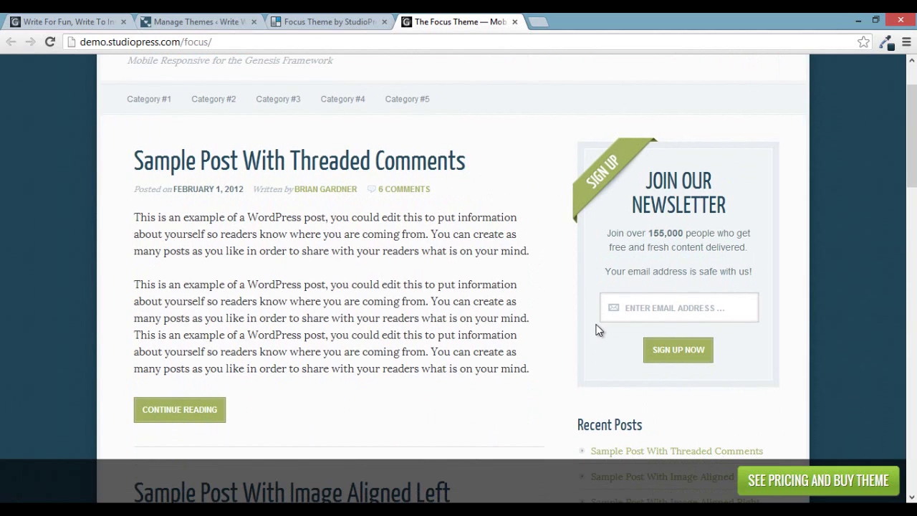
scroll(553, 308, "up", 2)
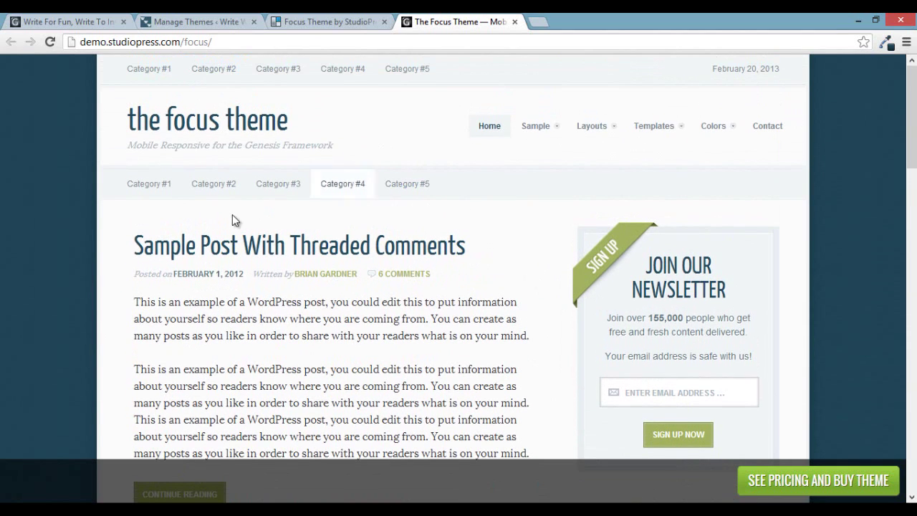
mouse_move(213, 184)
mouse_move(244, 207)
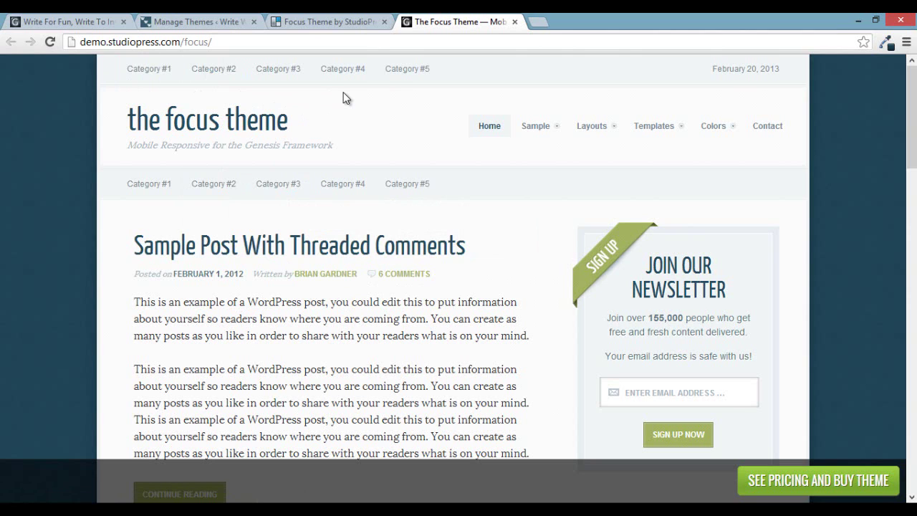
- Review the Genesis Framework's product page on StudioPress, then open and look through its theme demo
key("ctrl+shift+Tab")
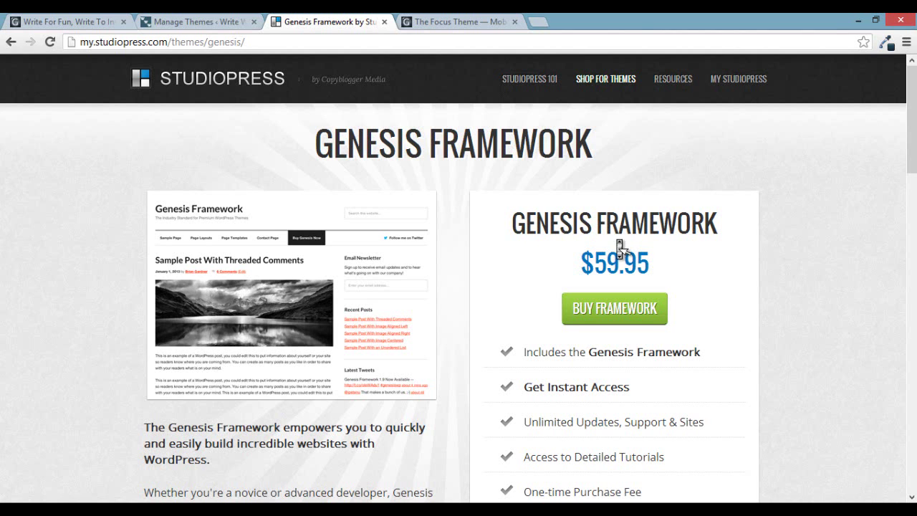
scroll(618, 247, "down", 2)
scroll(620, 246, "up", 1)
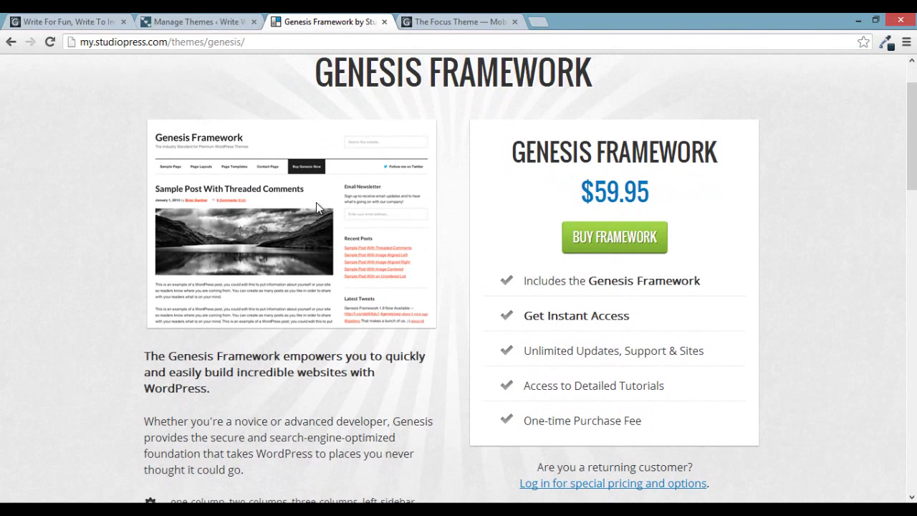
scroll(392, 215, "down", 2)
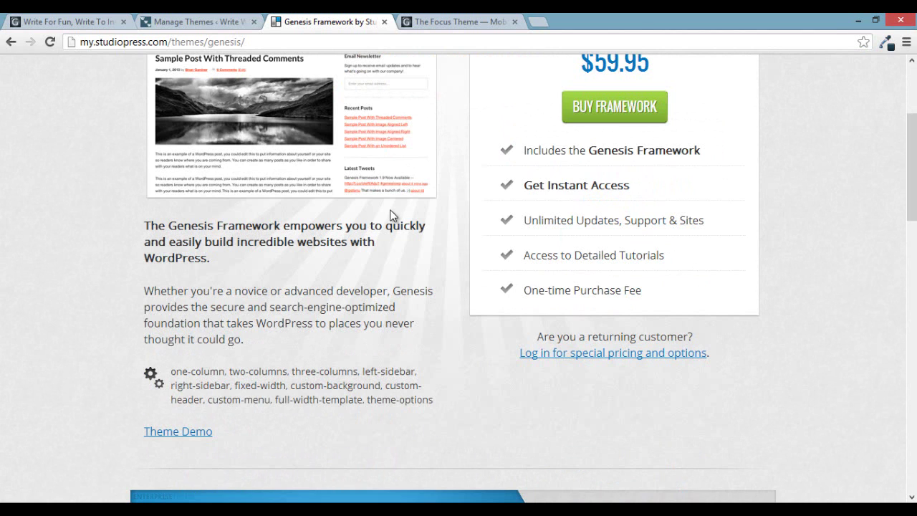
left_click(185, 432)
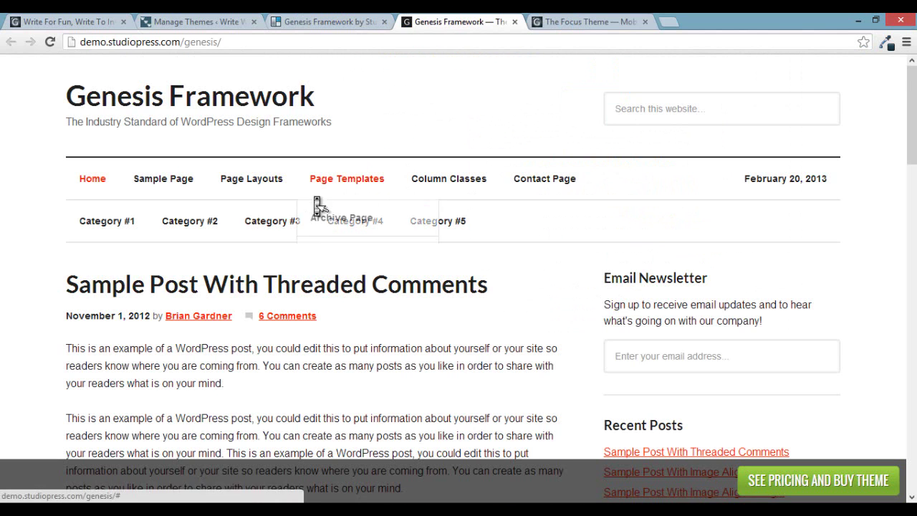
middle_click(317, 205)
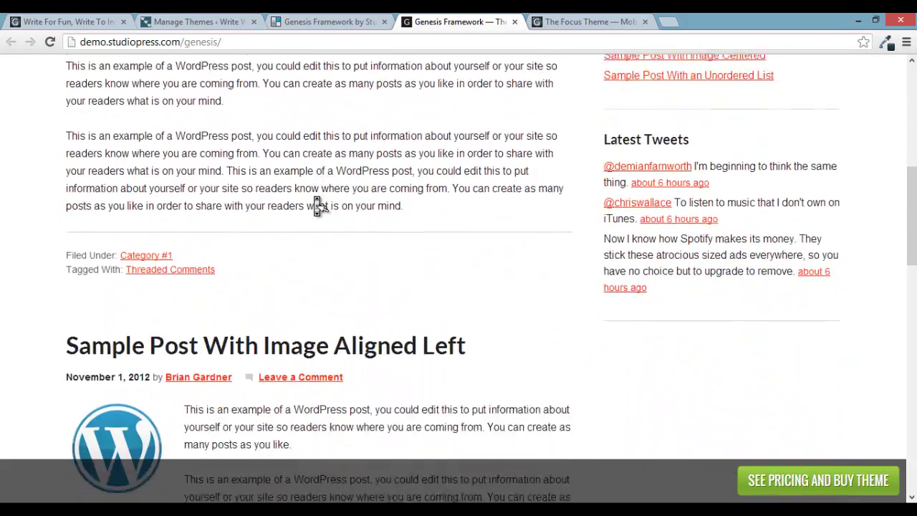
- Close the Genesis Framework demo and look through the installed WordPress themes on the site's Manage Themes page
scroll(317, 205, "up", 10)
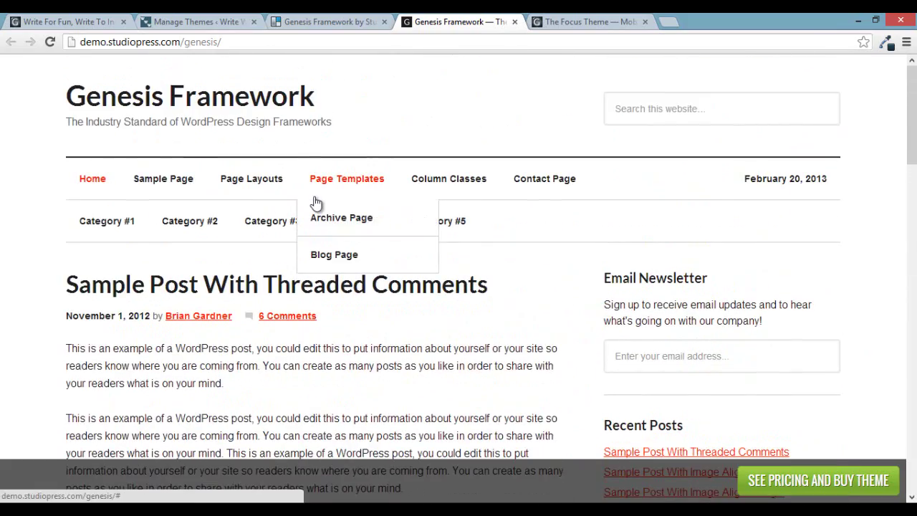
left_click(515, 22)
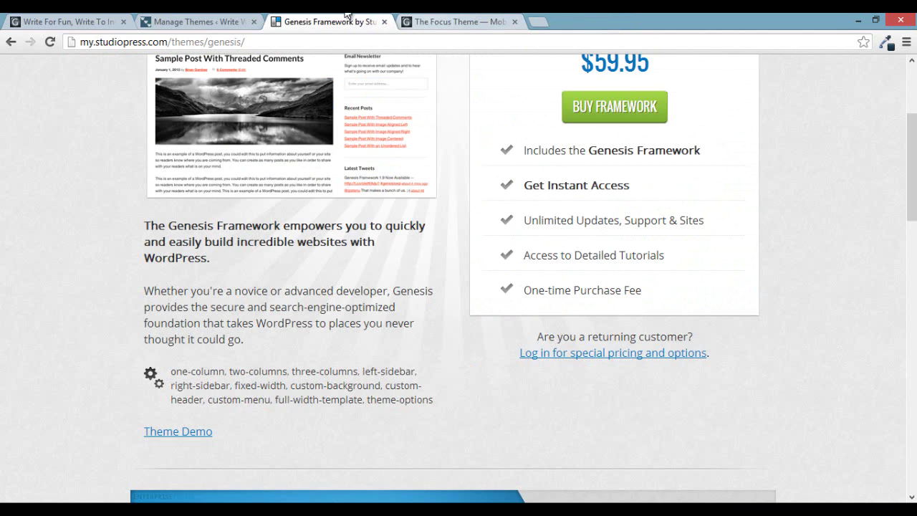
left_click(221, 20)
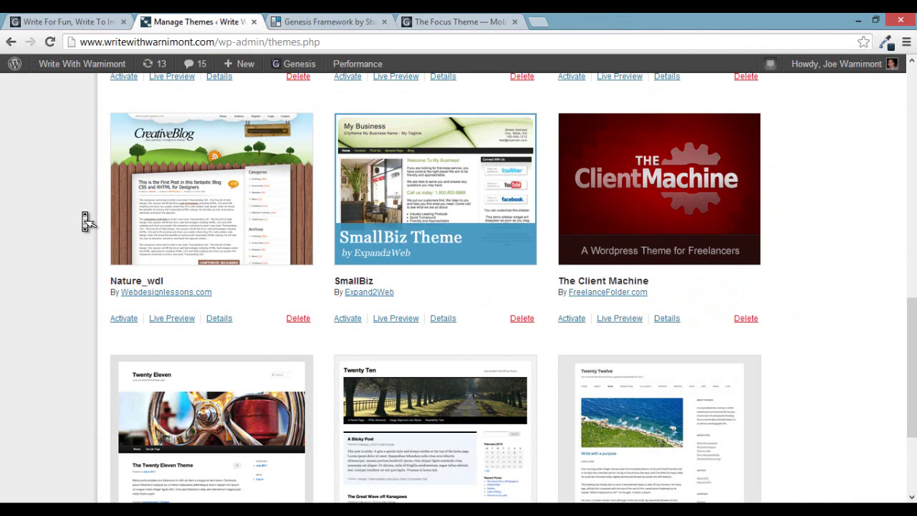
scroll(85, 220, "up", 2)
scroll(86, 222, "down", 3)
scroll(84, 222, "down", 2)
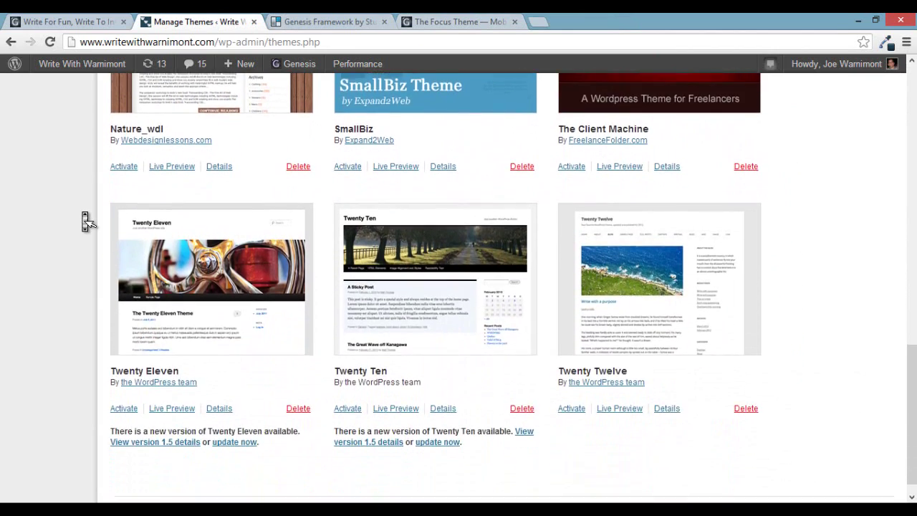
scroll(84, 223, "up", 2)
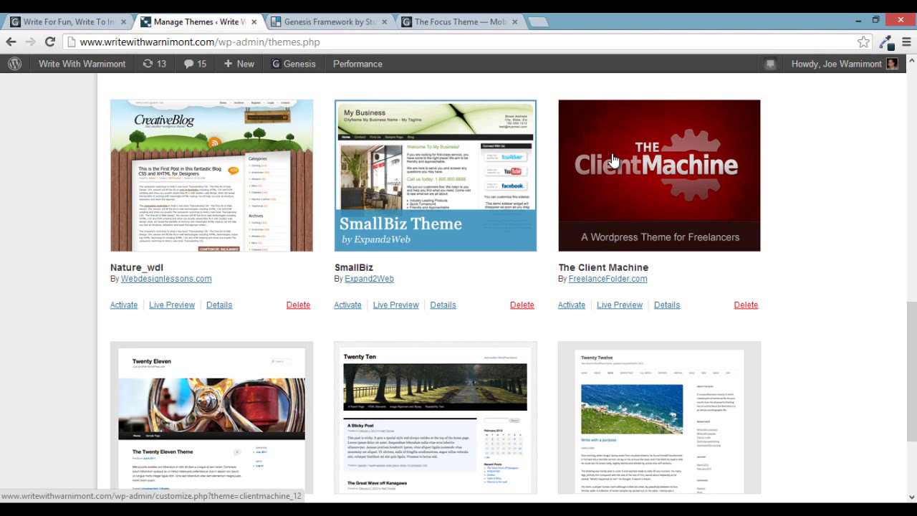
- View the Write With Warnimont blog's home page, then return to the Genesis Framework product page on StudioPress
left_click(106, 21)
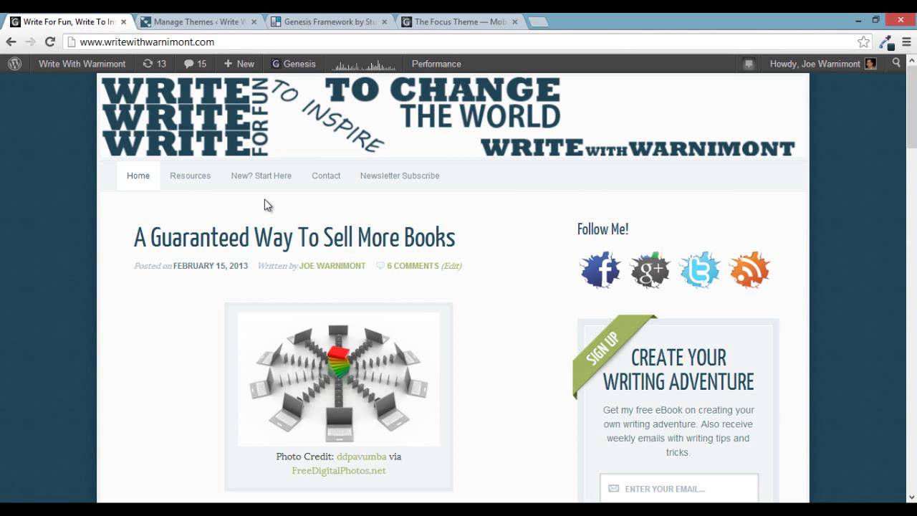
left_click(362, 20)
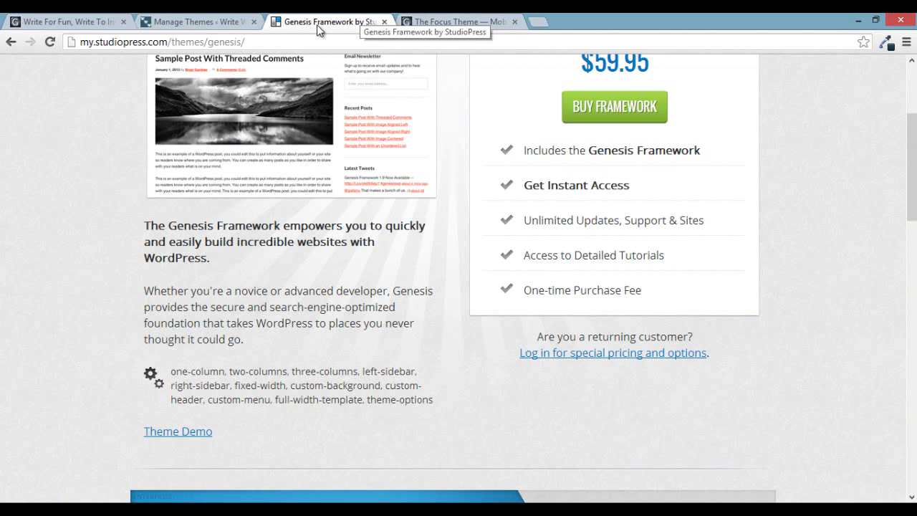